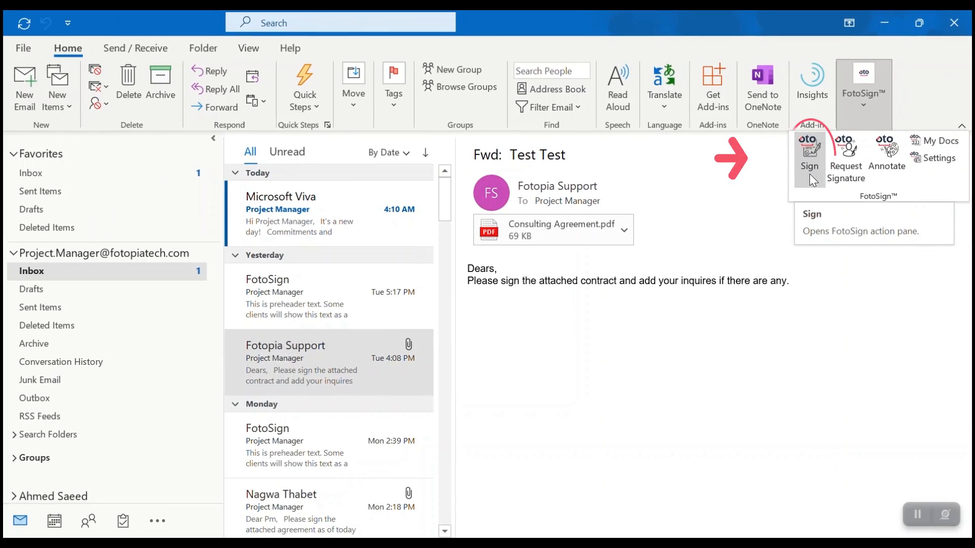
- Open the attached Consulting Agreement for signing in FotoSign and start adding a new signature
left_click(810, 170)
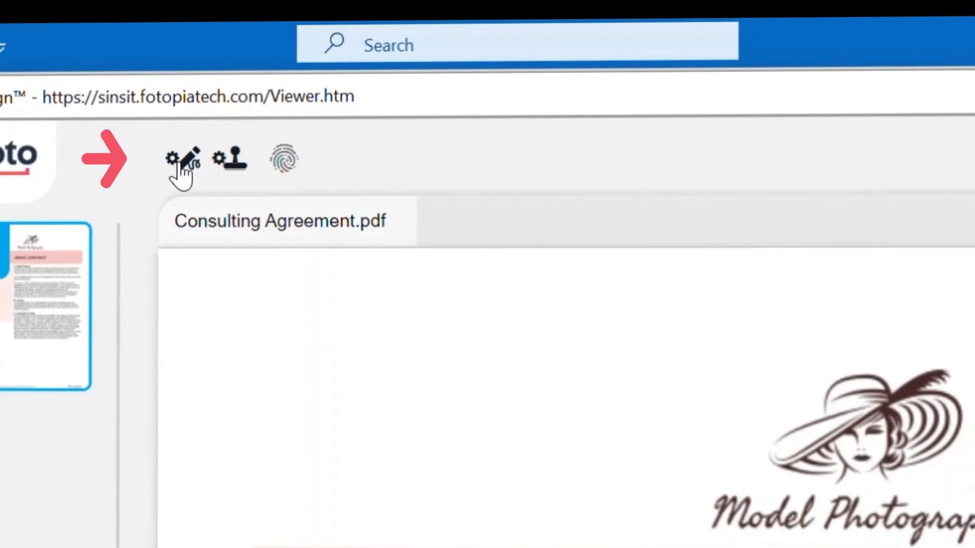
left_click(181, 162)
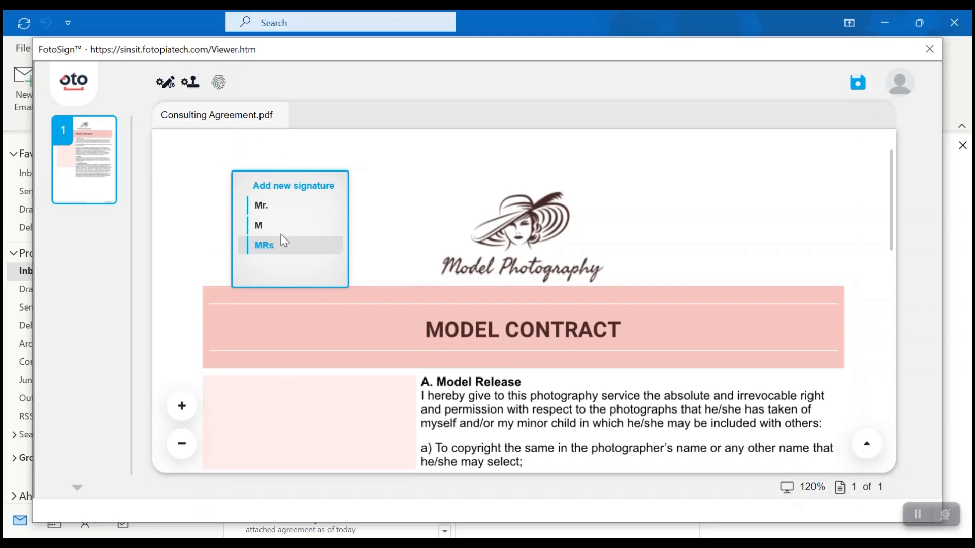
left_click(294, 187)
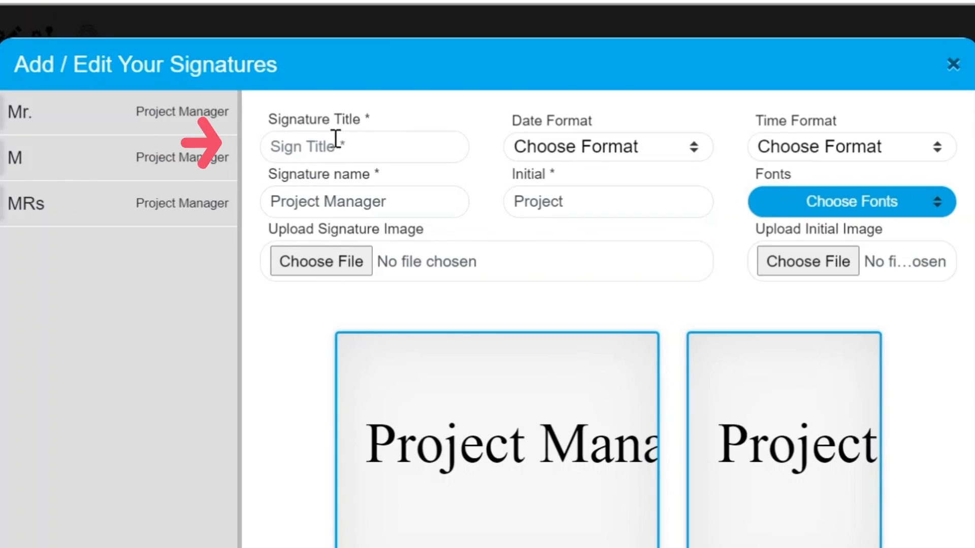
- Title the new signature BB, with the date format DD-MM-YYYY and the time format 12 Hours
left_click(372, 146)
type("BB")
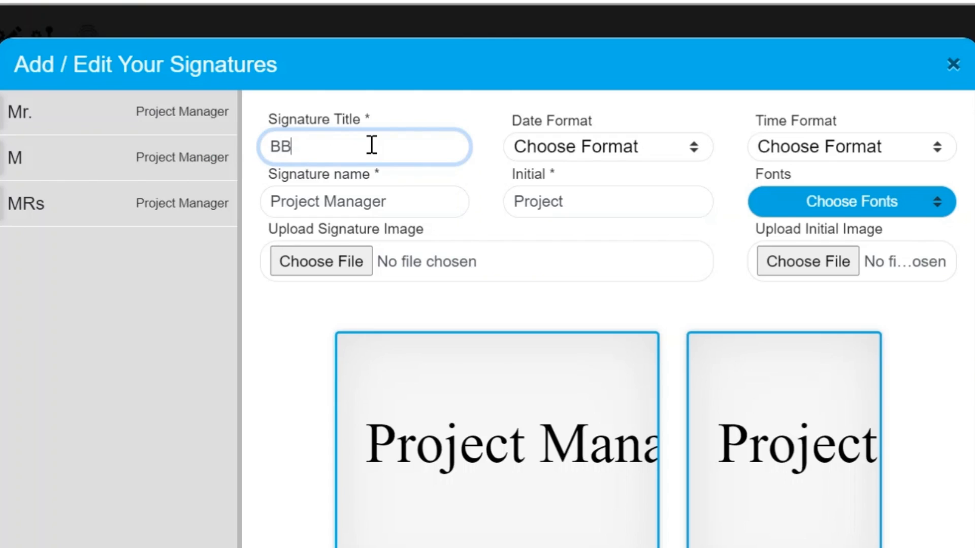
left_click(587, 153)
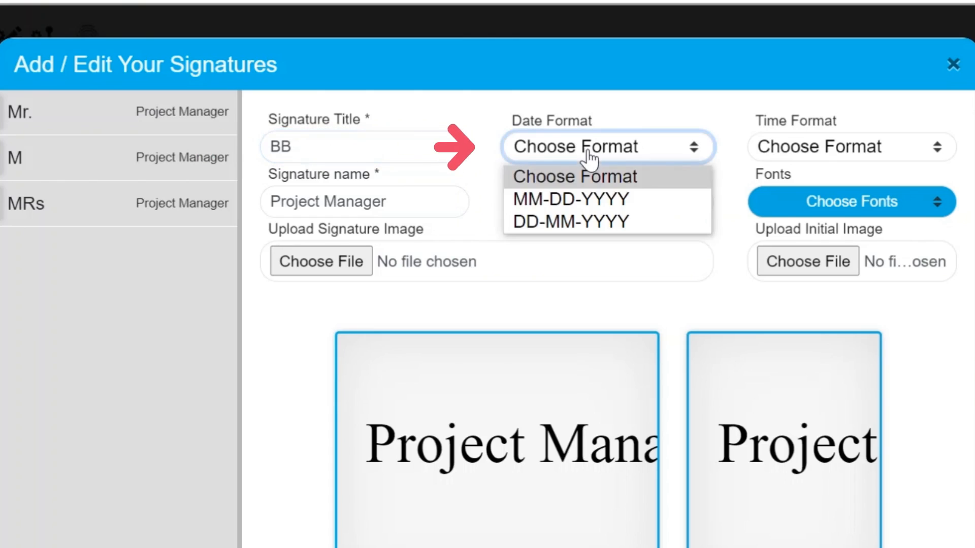
left_click(593, 222)
left_click(788, 158)
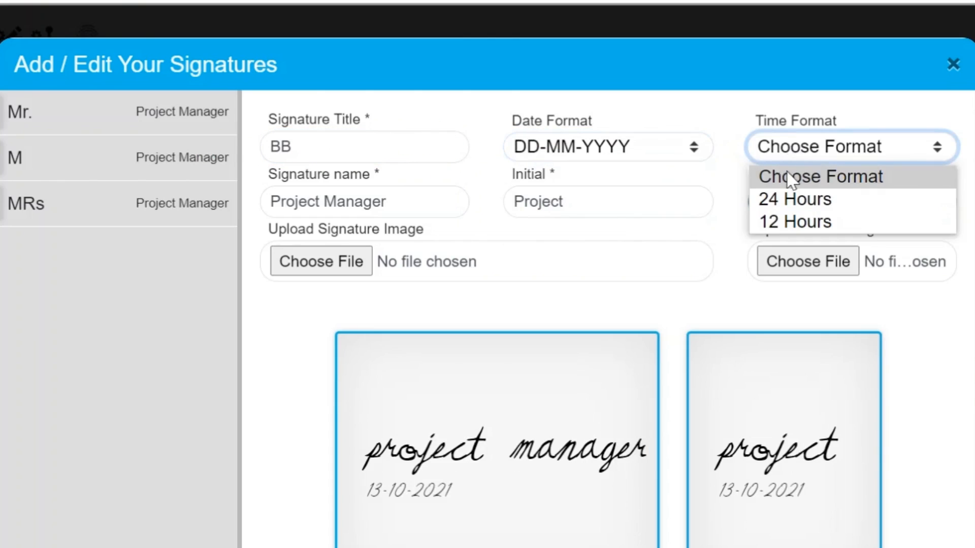
left_click(785, 221)
- Set the signature name to HR Manager and the initial to HRM
triple_click(428, 189)
type("HR Manager")
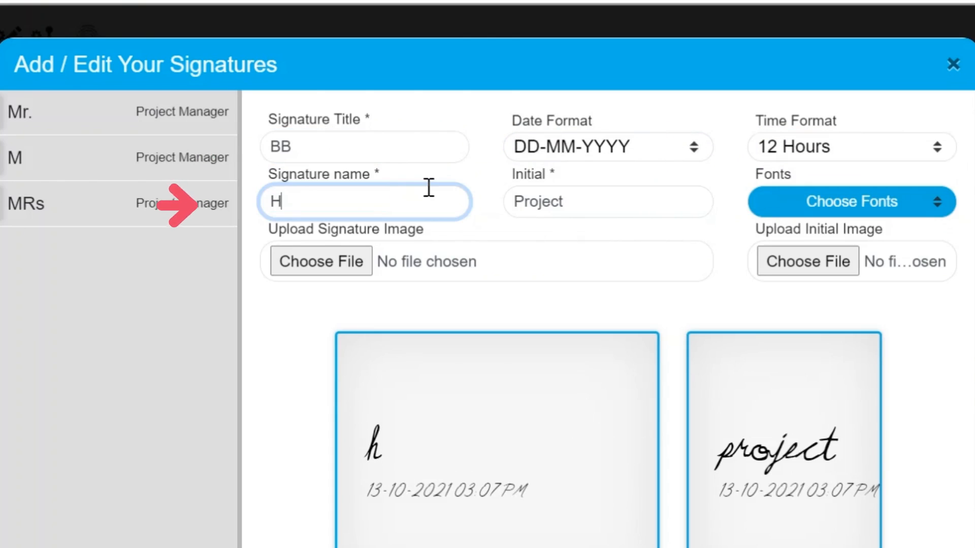
triple_click(514, 200)
type("MRM")
key("Delete")
type("HRM")
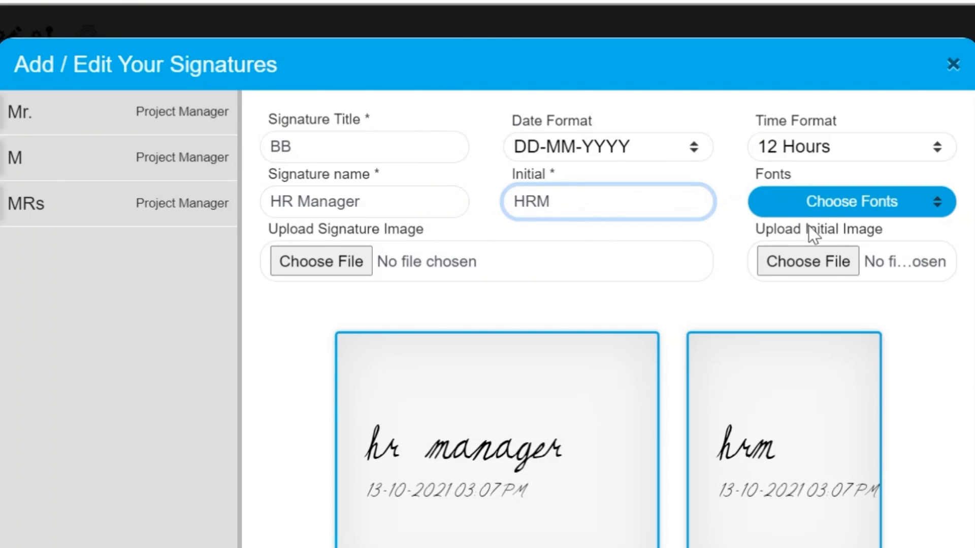
- Apply a flowing handwritten font with capital letters and slightly reduce the size of both the signature and the initial
left_click(814, 209)
left_click(813, 281)
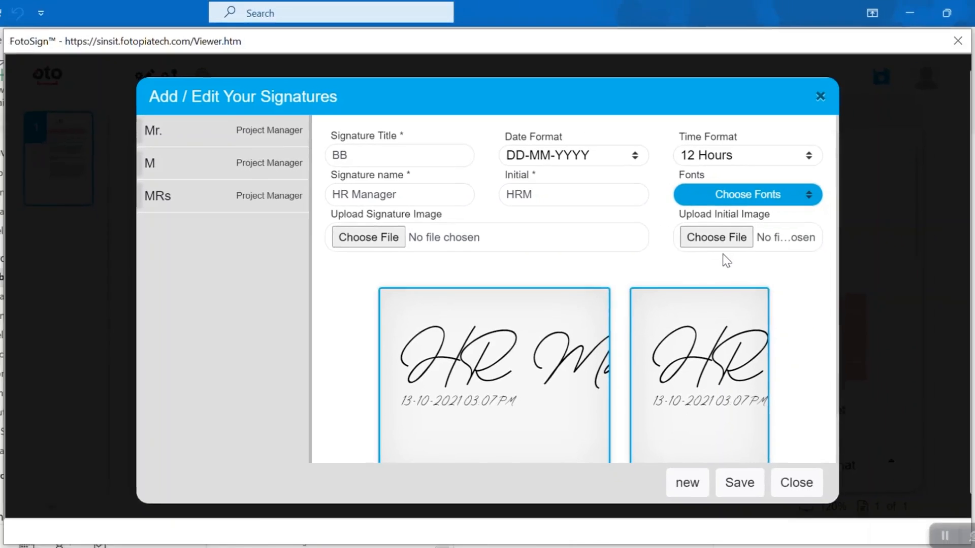
scroll(514, 514, "down", 1)
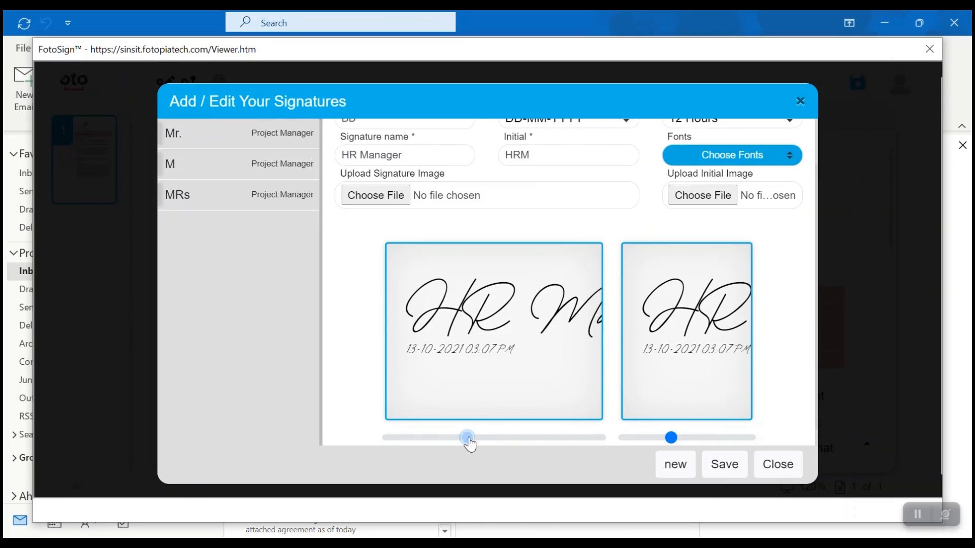
left_click_drag(468, 438, 443, 438)
left_click_drag(670, 437, 656, 439)
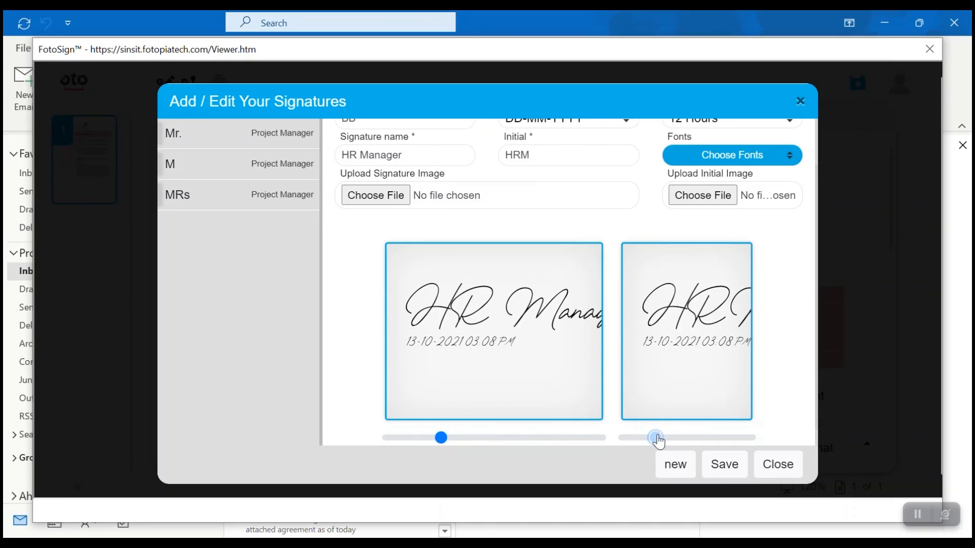
- Save the BB signature and close the signature editor
scroll(713, 256, "up", 1)
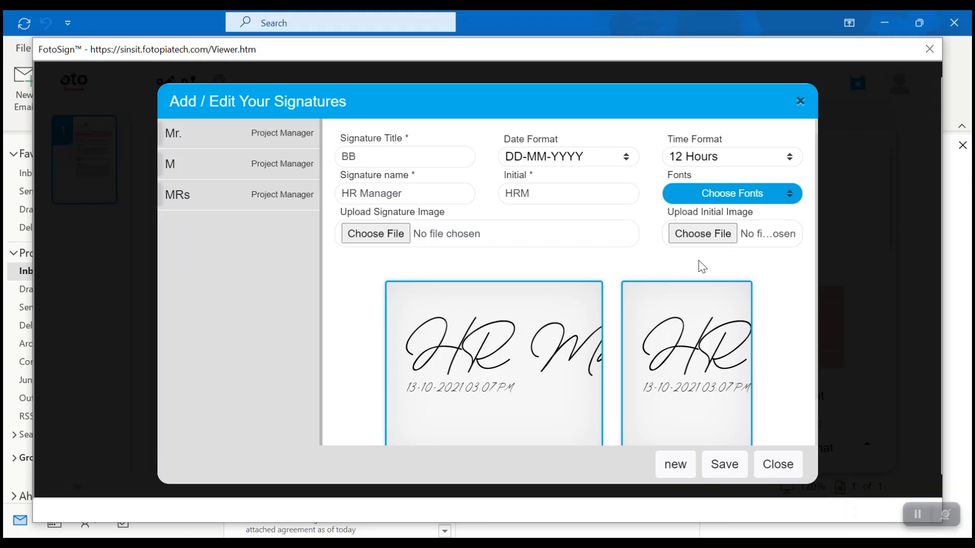
left_click(725, 458)
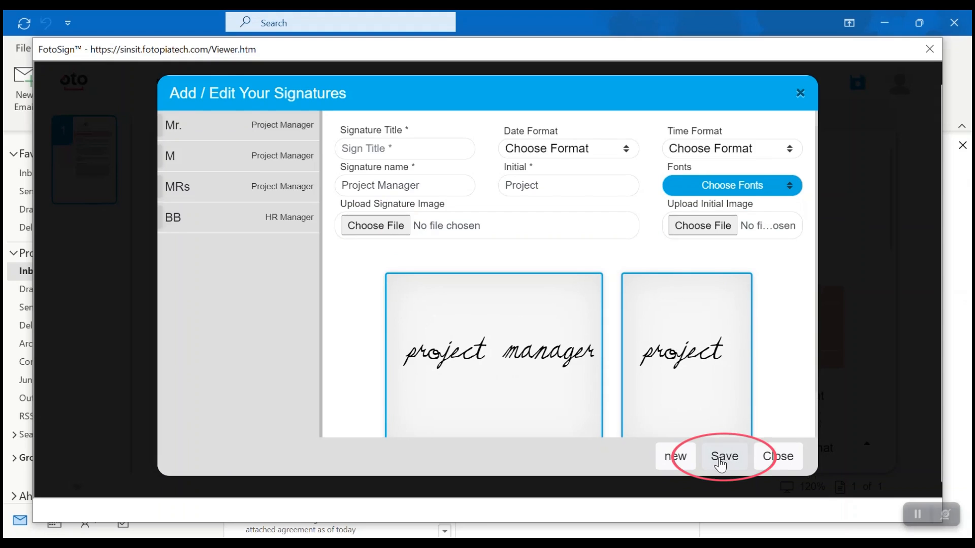
left_click(787, 464)
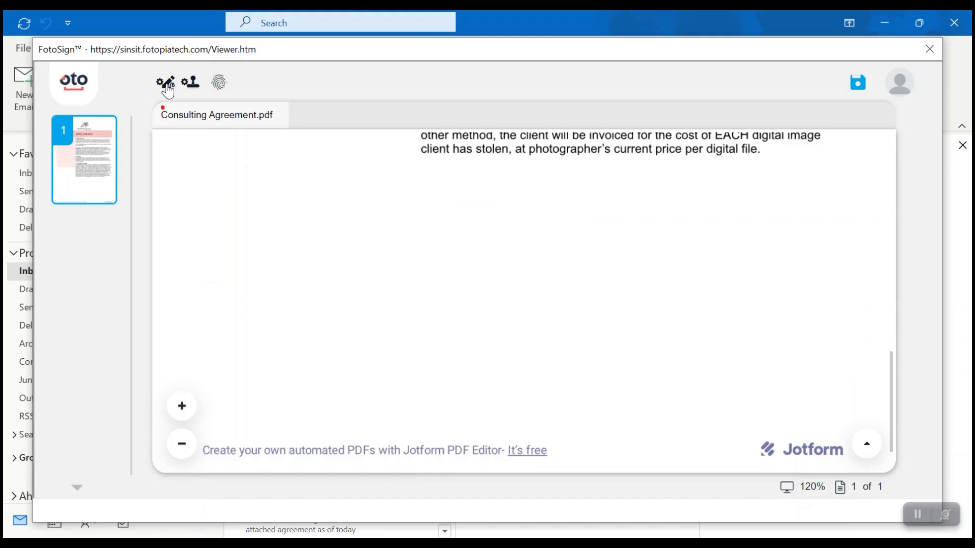
- Place the BB signature in the blank area above the Jotform logo, and save and send the signed document
left_click(166, 86)
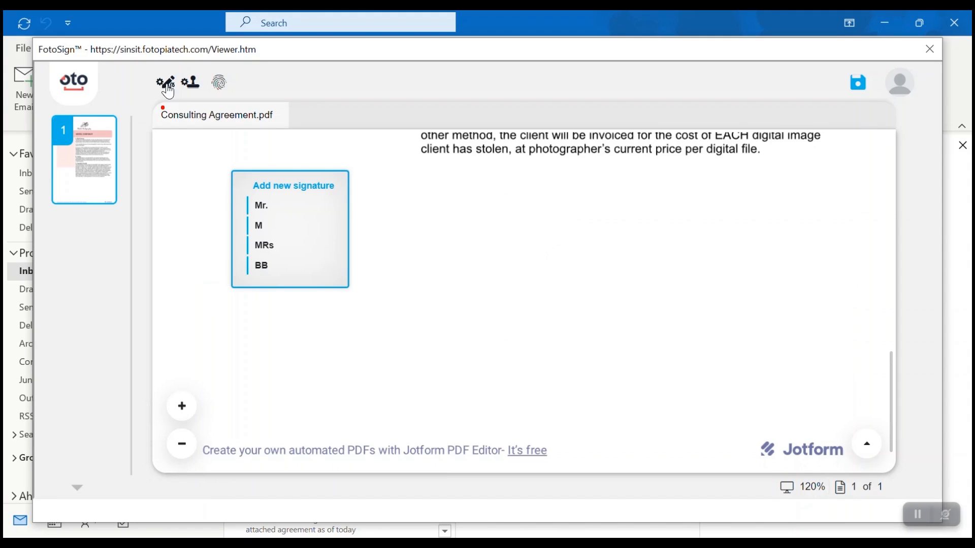
left_click(261, 266)
left_click(749, 391)
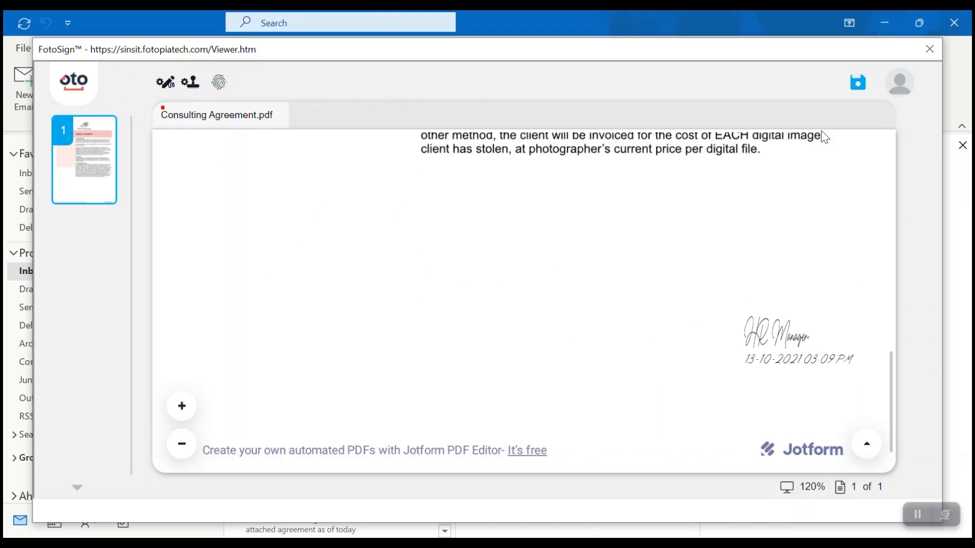
left_click(857, 89)
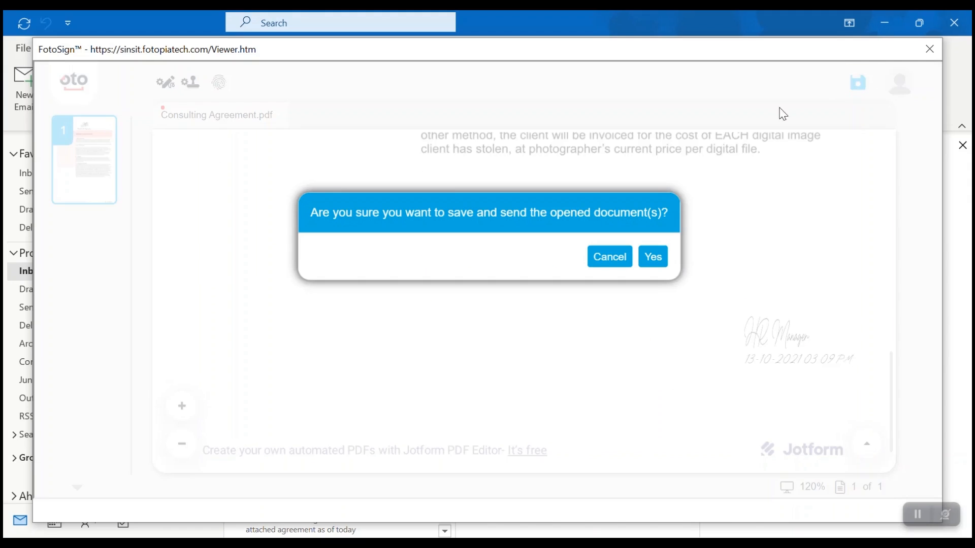
left_click(656, 258)
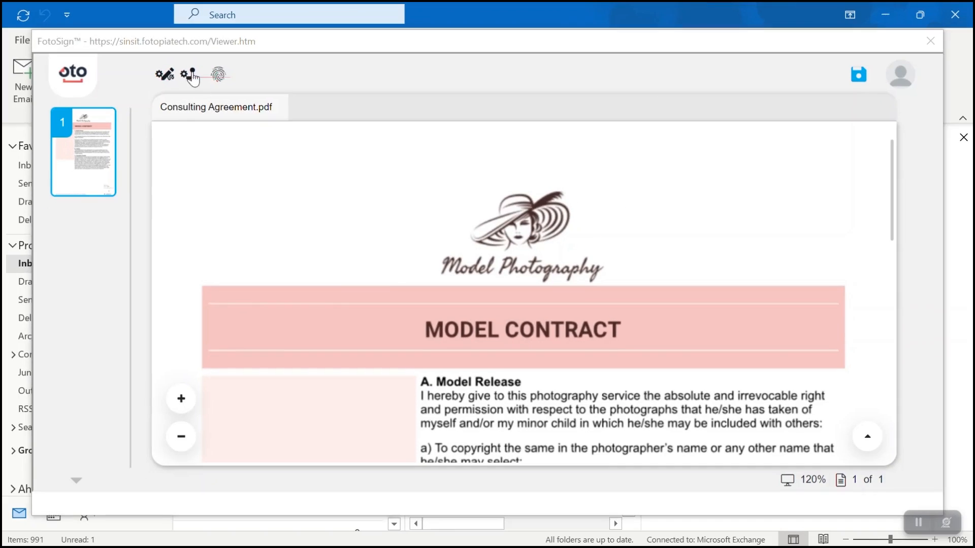
- Start a new stamp named Stamp1 with the short name STP, and slightly increase its width
left_click(232, 144)
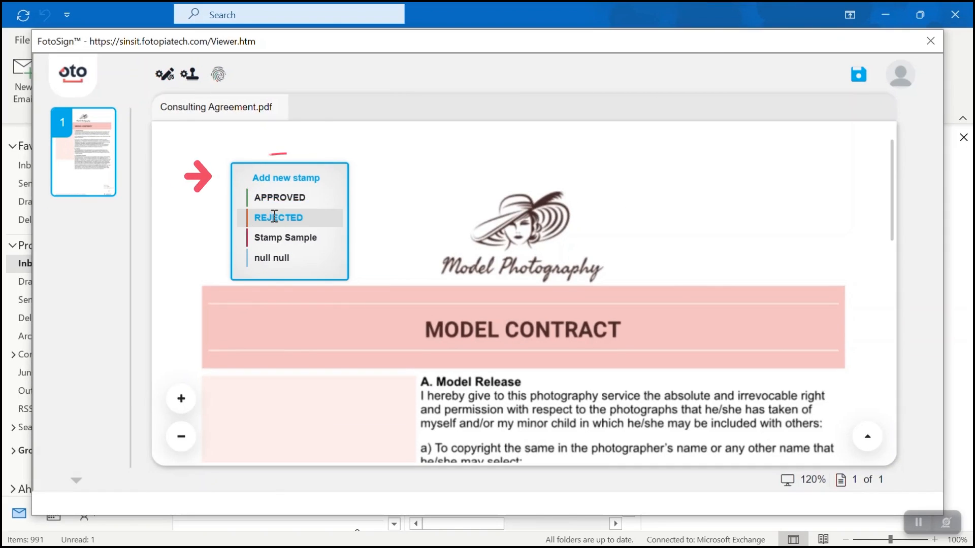
left_click(269, 178)
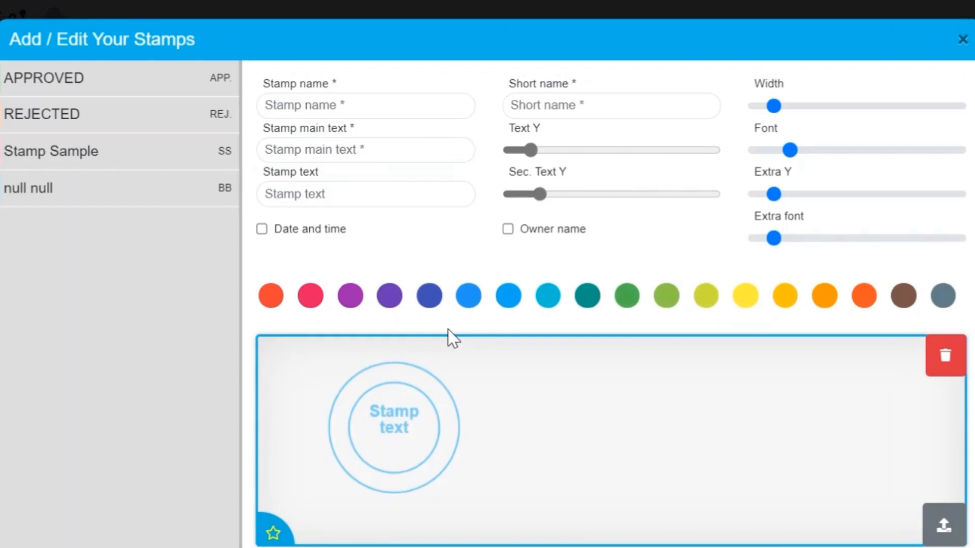
left_click(388, 108)
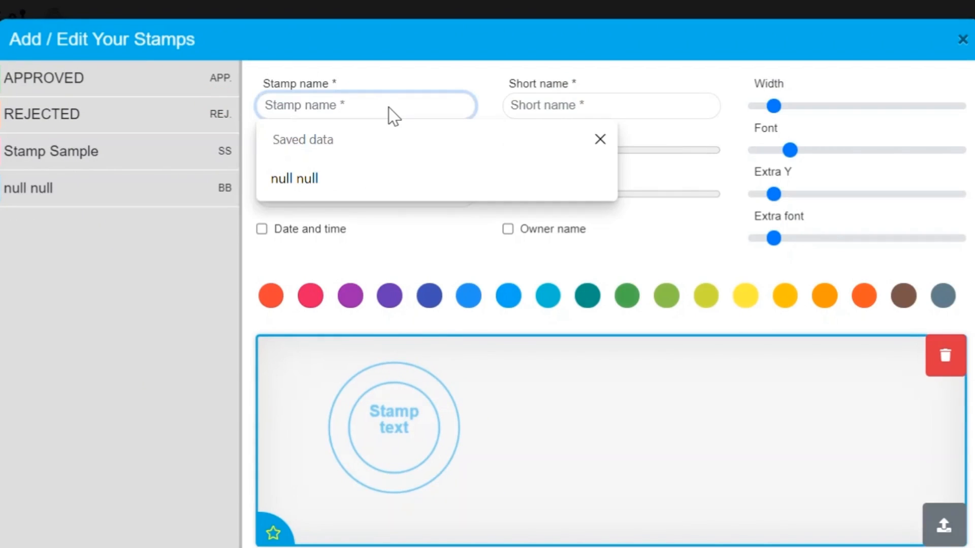
type("Stamp1")
left_click(546, 105)
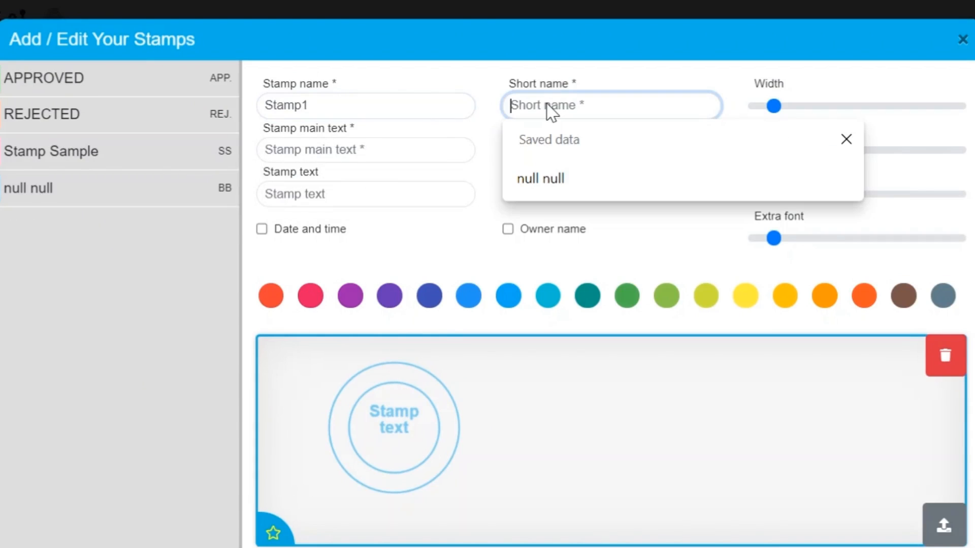
type("STP")
left_click_drag(773, 106, 788, 113)
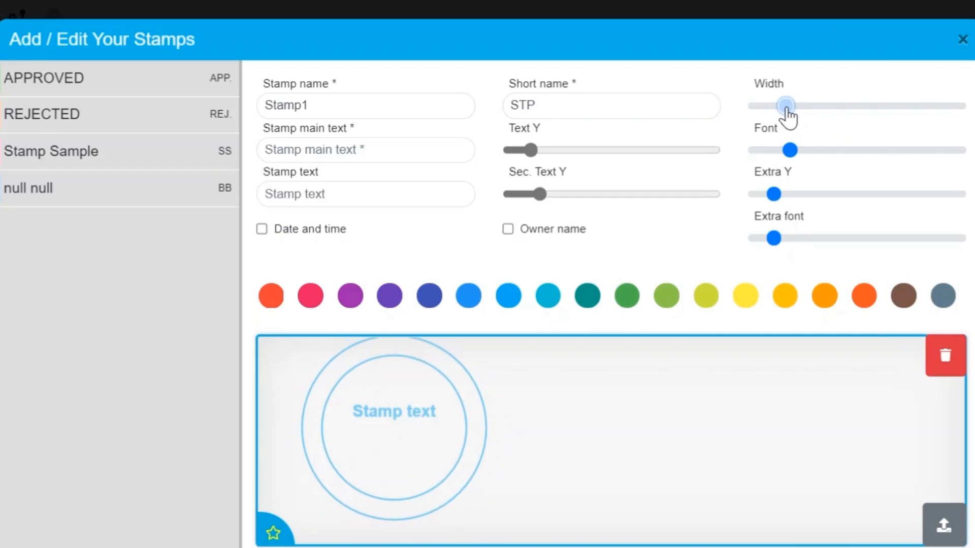
- Set the stamp's main text to "To be Reviewed" and its secondary text to "Managers only"
left_click(397, 148)
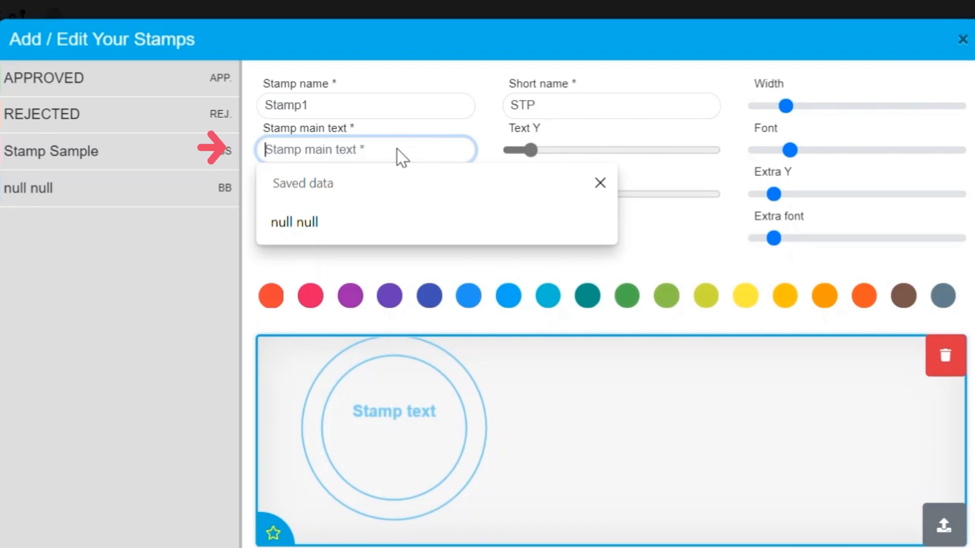
type("To be Reviewed")
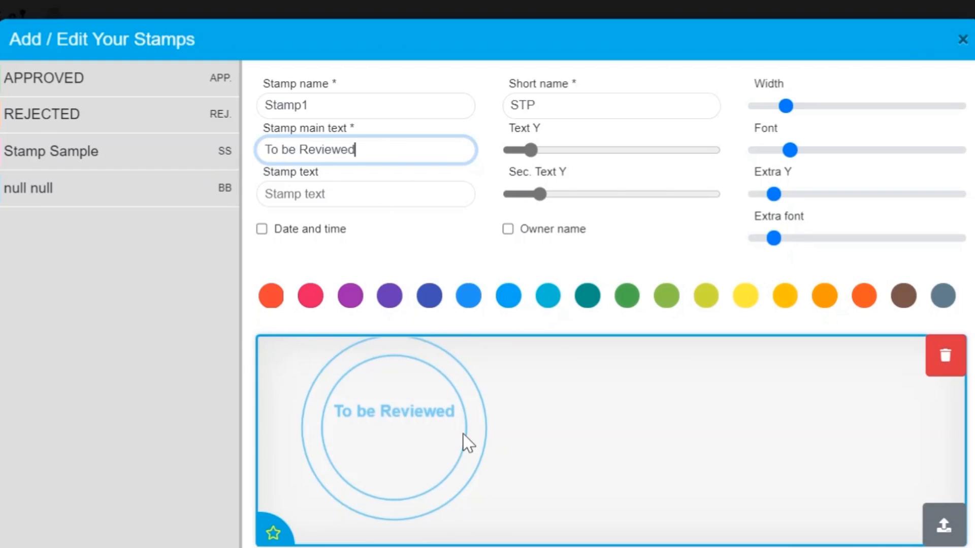
left_click(373, 202)
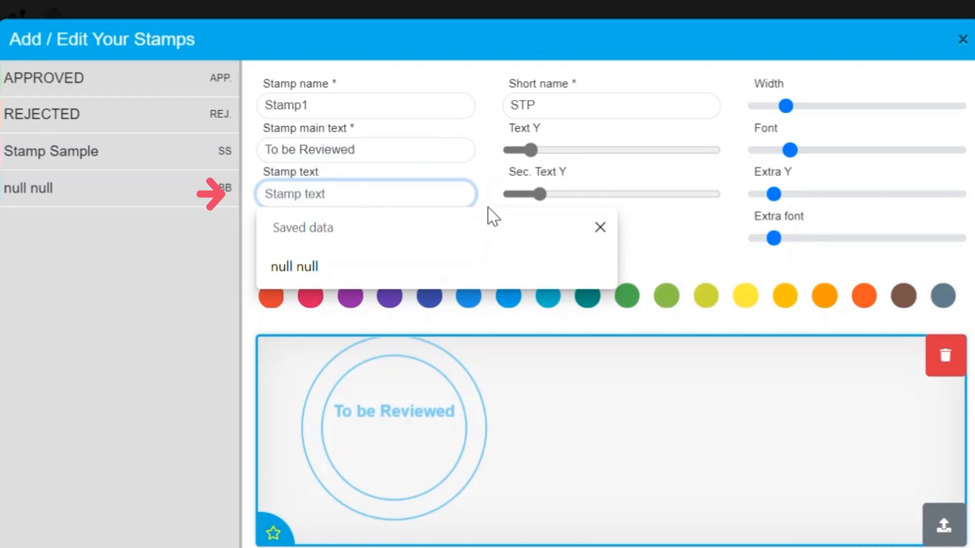
type("M")
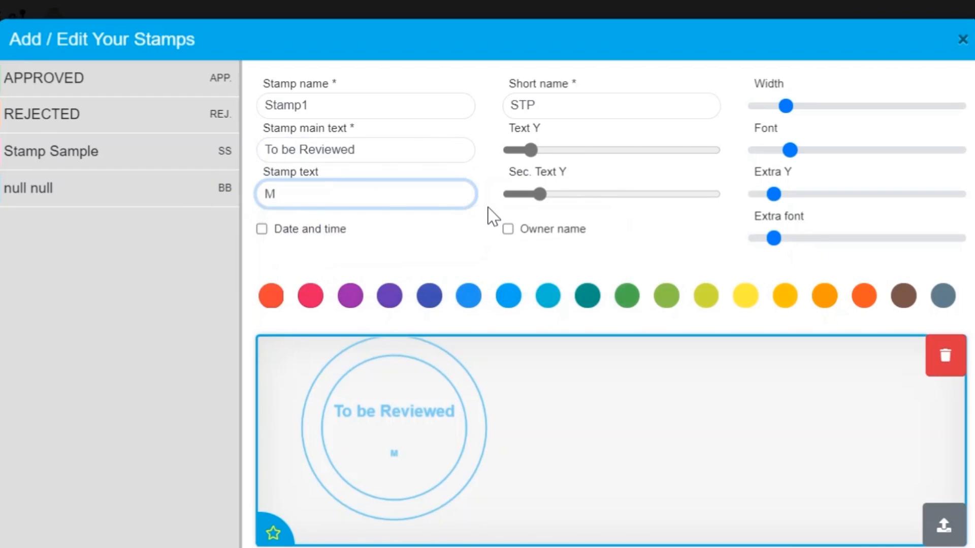
type("anager")
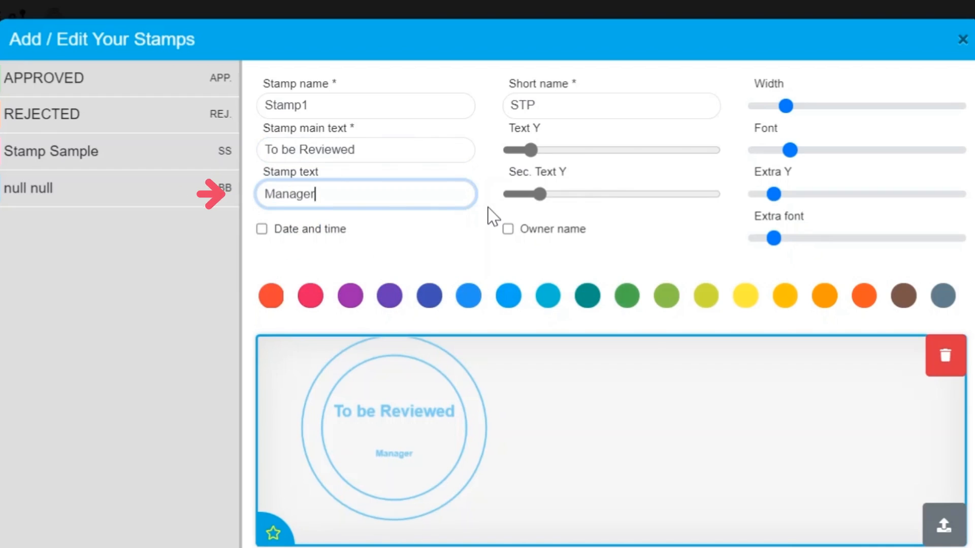
type("s only")
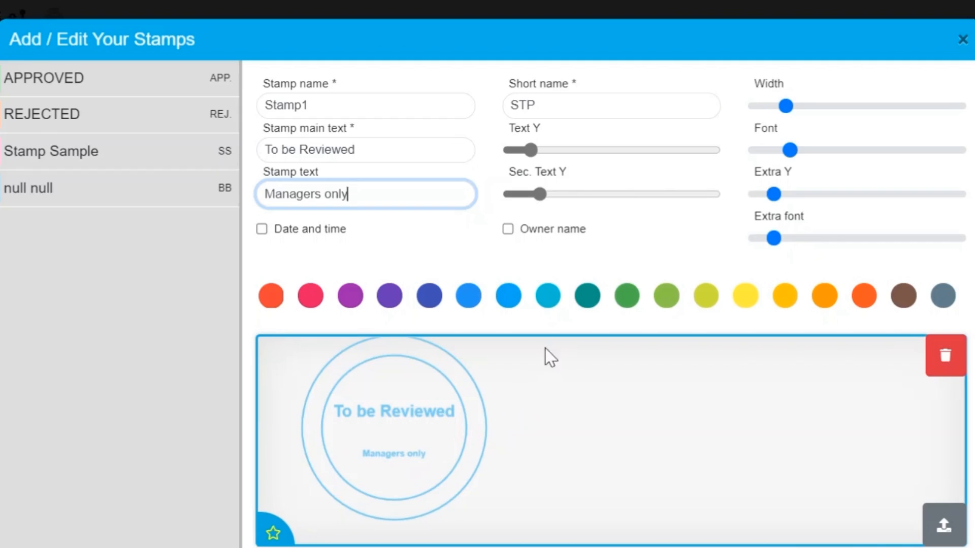
- Move the stamp's main text and secondary text slightly lower inside the inner circle
mouse_move(529, 149)
left_mouse_down()
mouse_move(546, 149)
mouse_move(529, 151)
left_mouse_up()
mouse_move(542, 195)
left_mouse_down()
mouse_move(560, 197)
mouse_move(543, 198)
left_mouse_up()
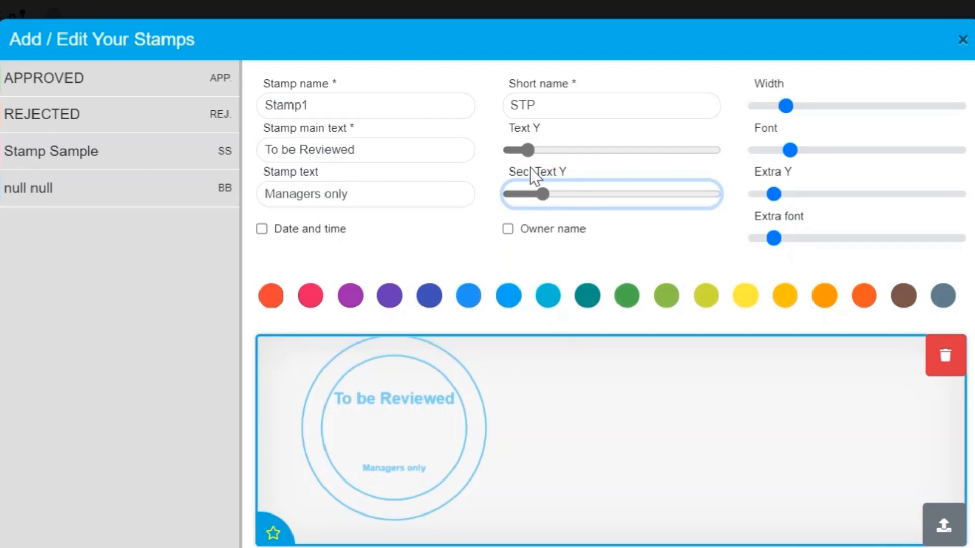
left_click_drag(530, 154, 537, 154)
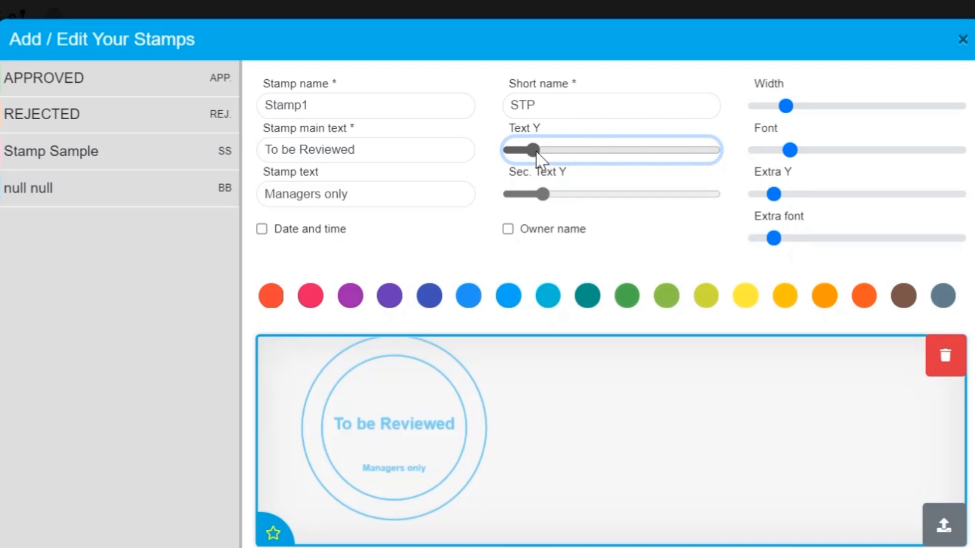
mouse_move(787, 157)
left_mouse_down()
mouse_move(809, 159)
mouse_move(791, 160)
left_mouse_up()
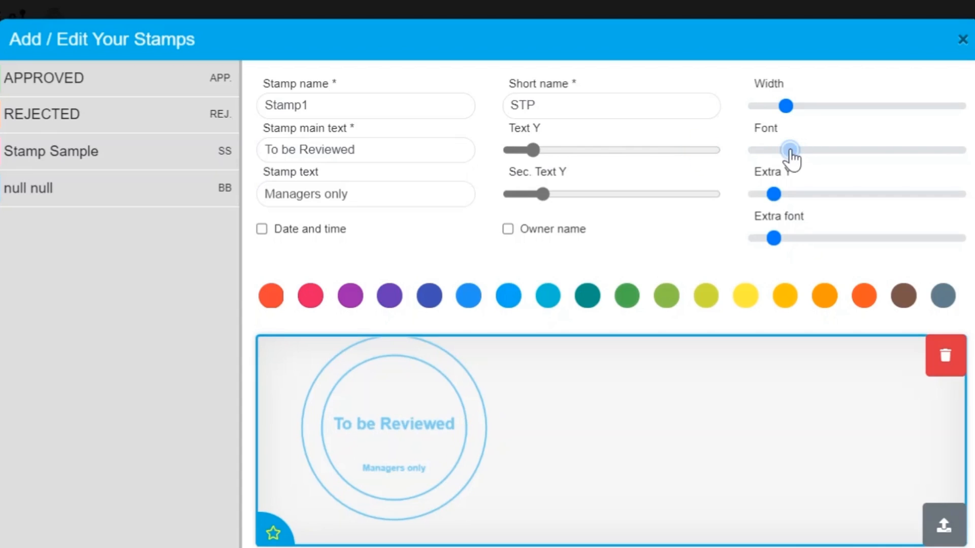
- Add the date and time and the owner name to the stamp, and adjust Extra Y to fit them between the two circles
left_click_drag(774, 193, 791, 192)
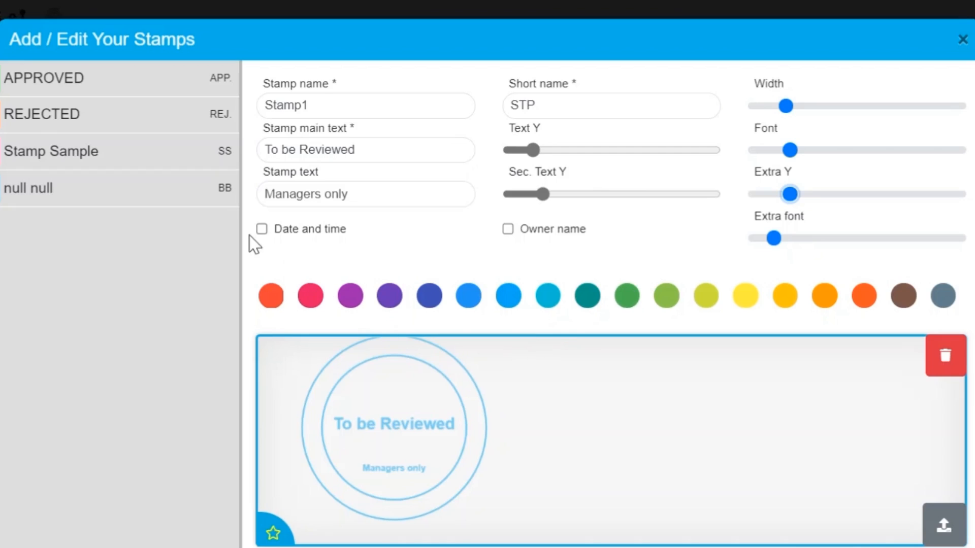
left_click(262, 229)
left_click(508, 230)
left_click(510, 231)
left_click(509, 231)
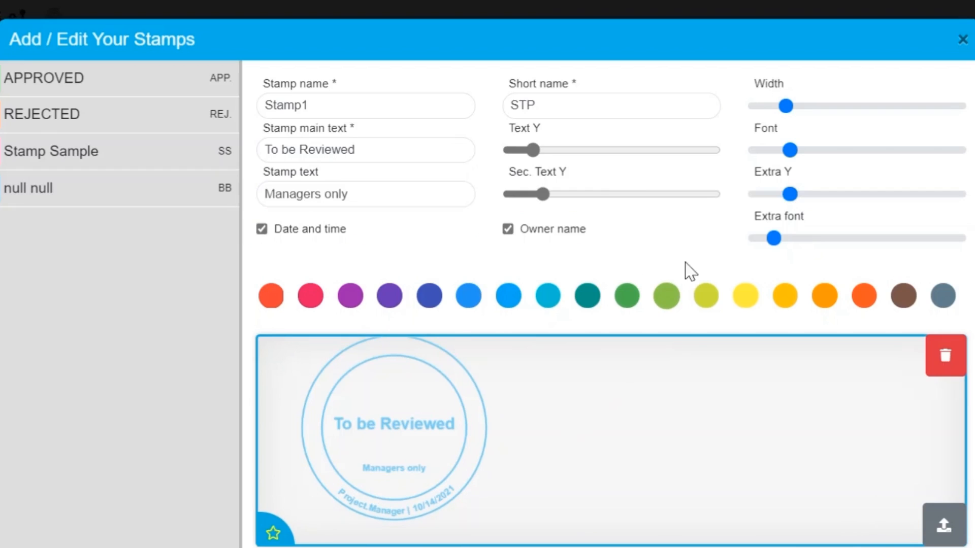
mouse_move(796, 201)
left_mouse_down()
mouse_move(841, 197)
mouse_move(788, 202)
left_mouse_up()
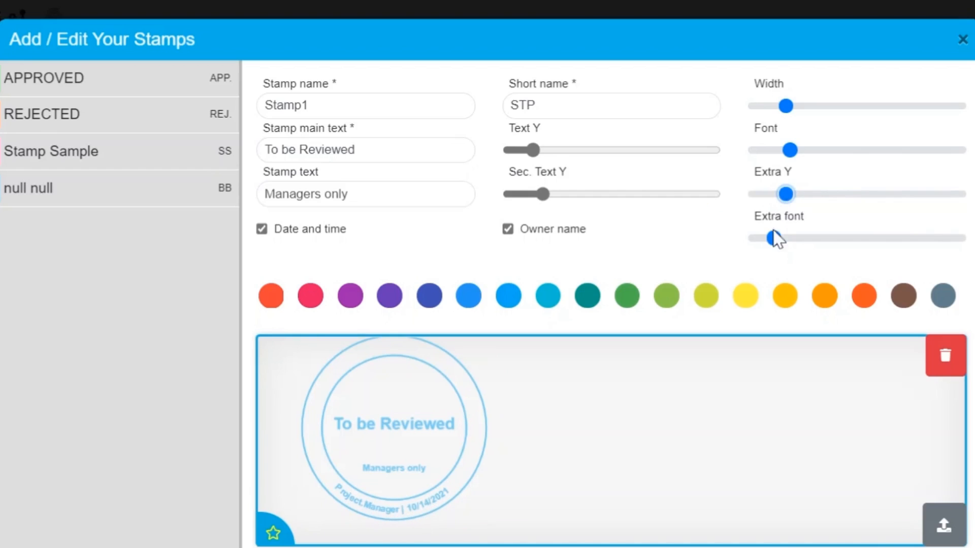
- Slightly increase the stamp's extra font size, try blue and green for the stamp, and settle on orange
left_click_drag(773, 240, 790, 244)
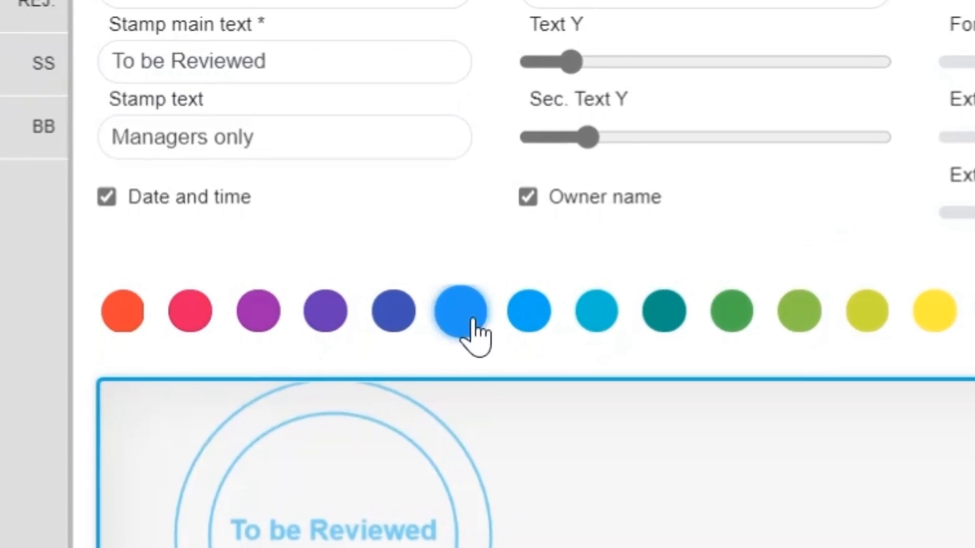
left_click(470, 327)
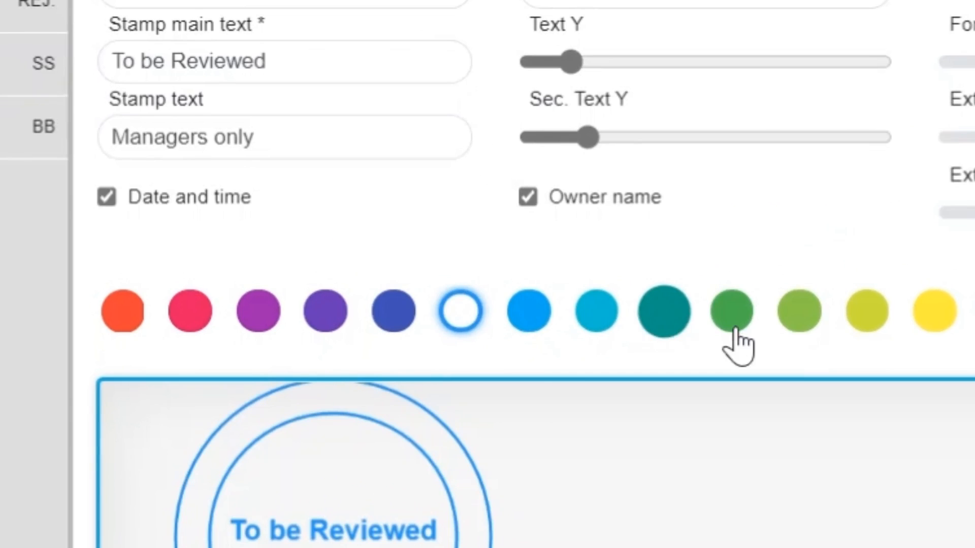
left_click(737, 331)
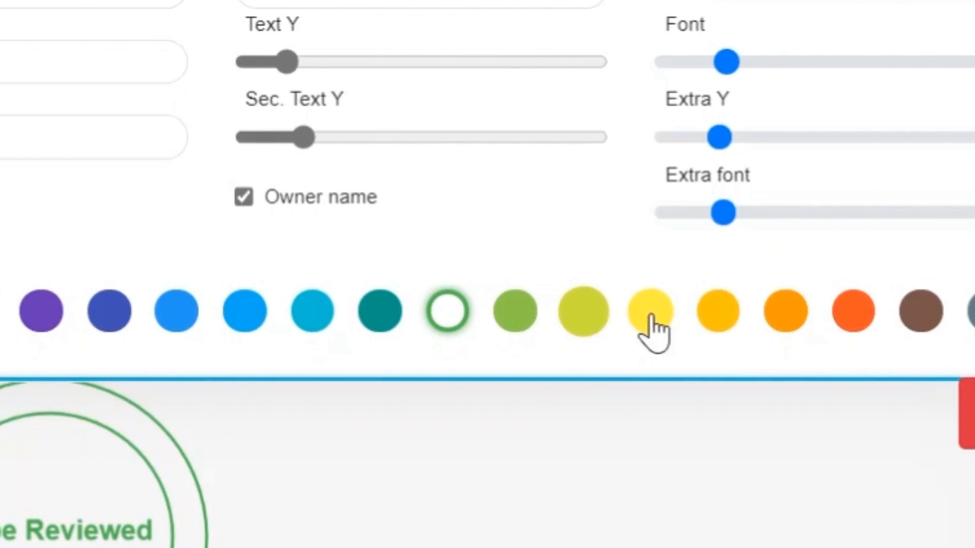
left_click(853, 313)
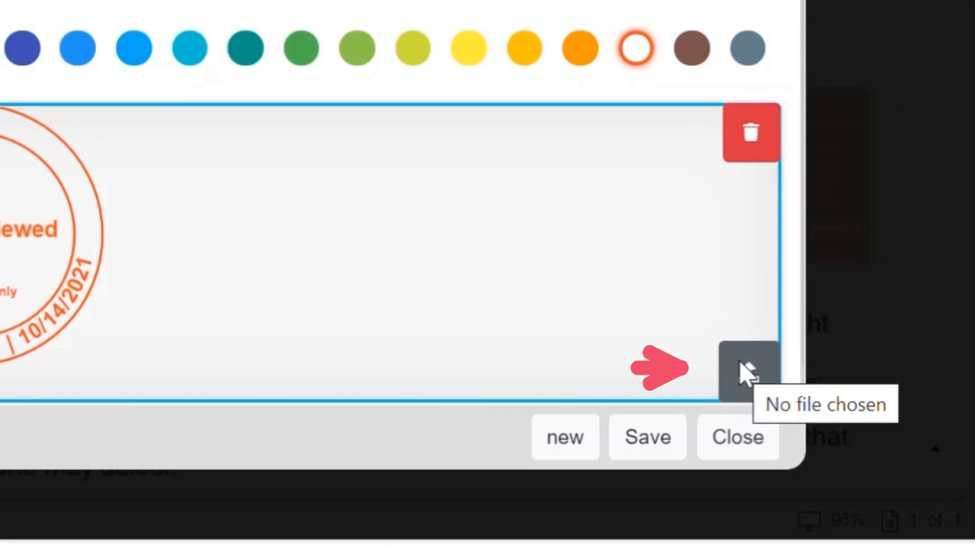
- Open the file chooser for uploading a stamp image and close it without choosing a file
left_click(747, 374)
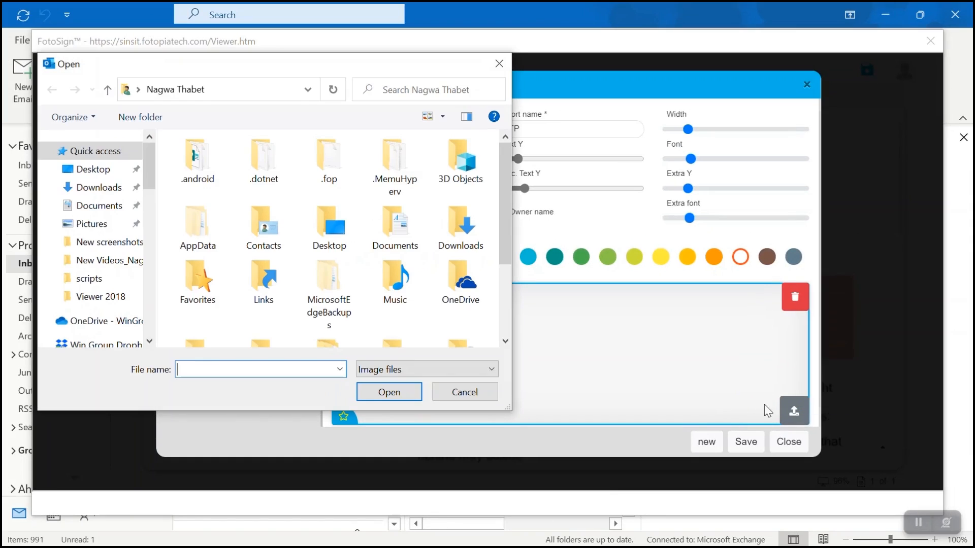
left_click(497, 64)
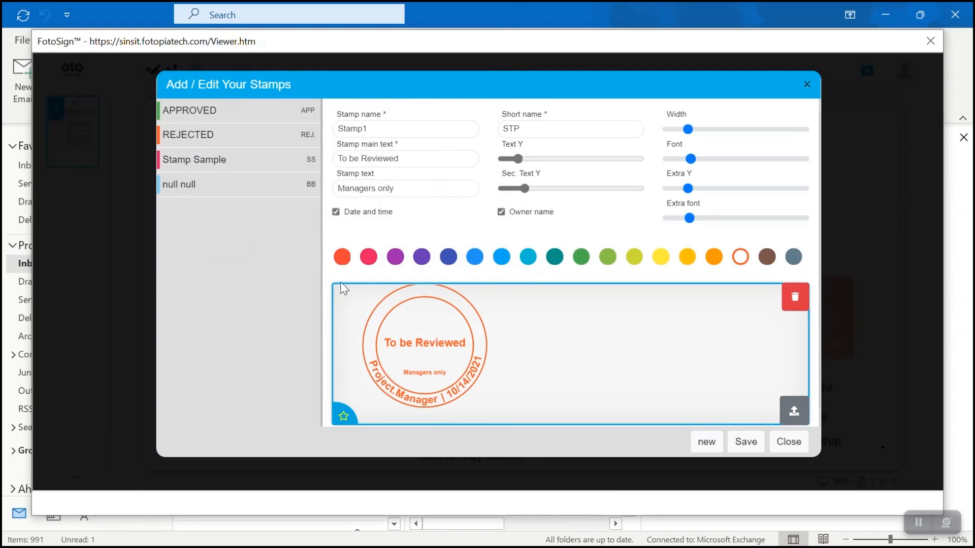
- Delete the stamp named "null null" from the stamp list and confirm the deletion
left_click(208, 186)
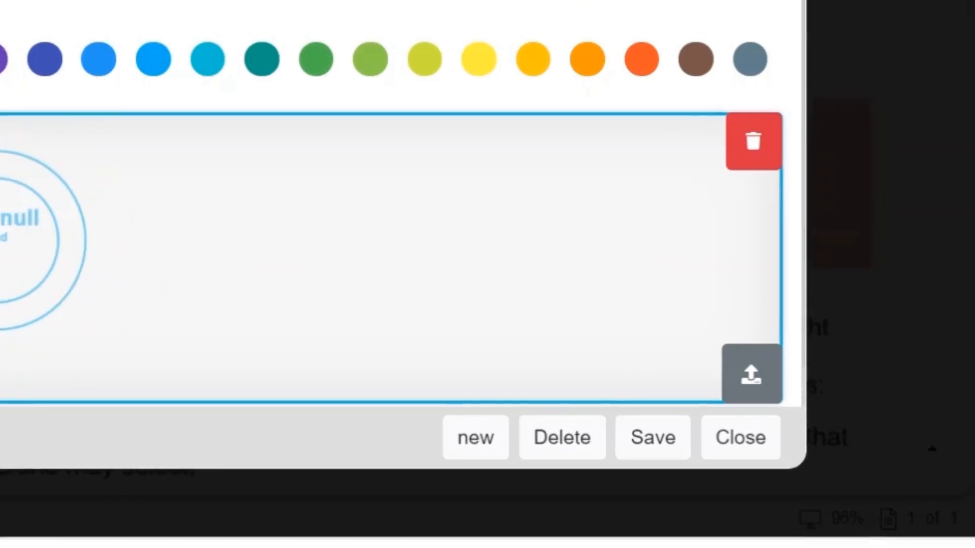
left_click(701, 442)
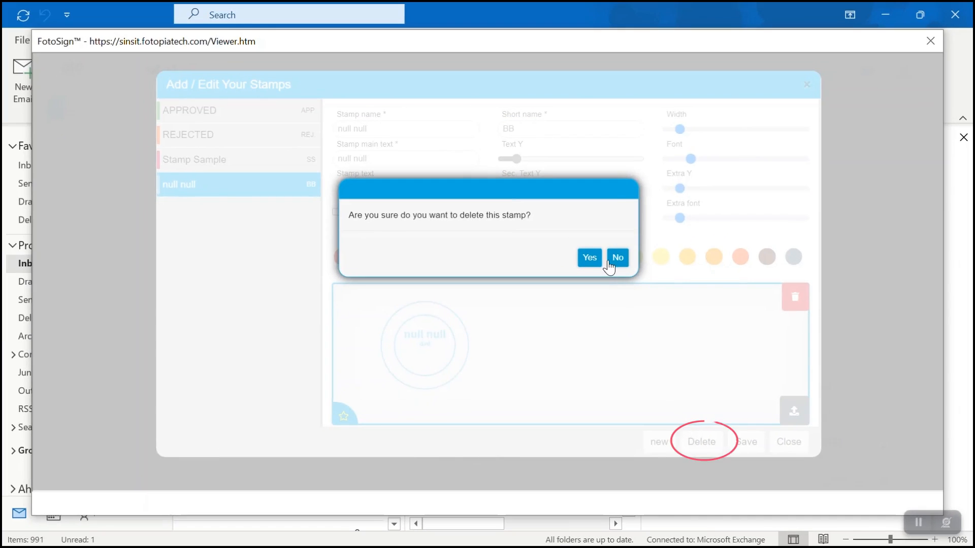
left_click(321, 55)
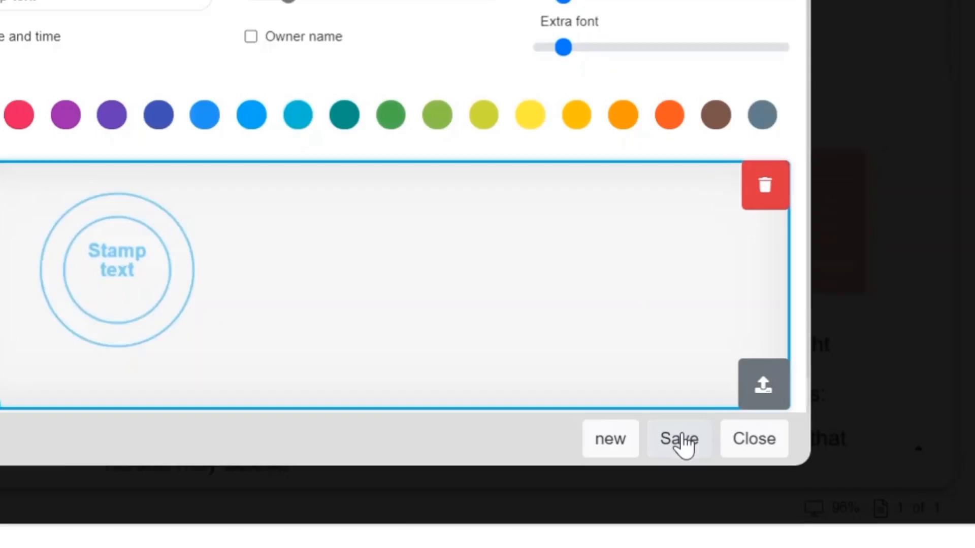
- Save the existing Stamp Sample stamp and close the stamp editor
left_click(746, 441)
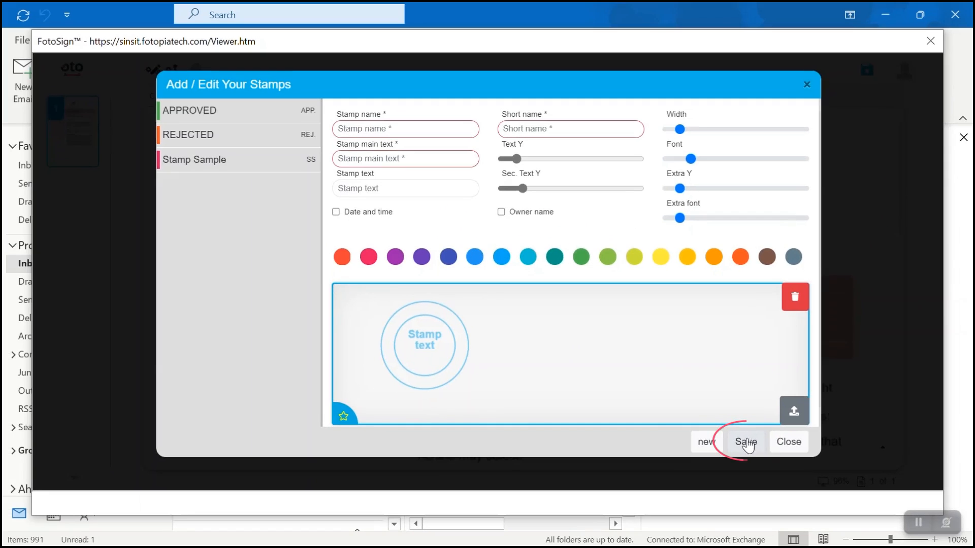
left_click(217, 158)
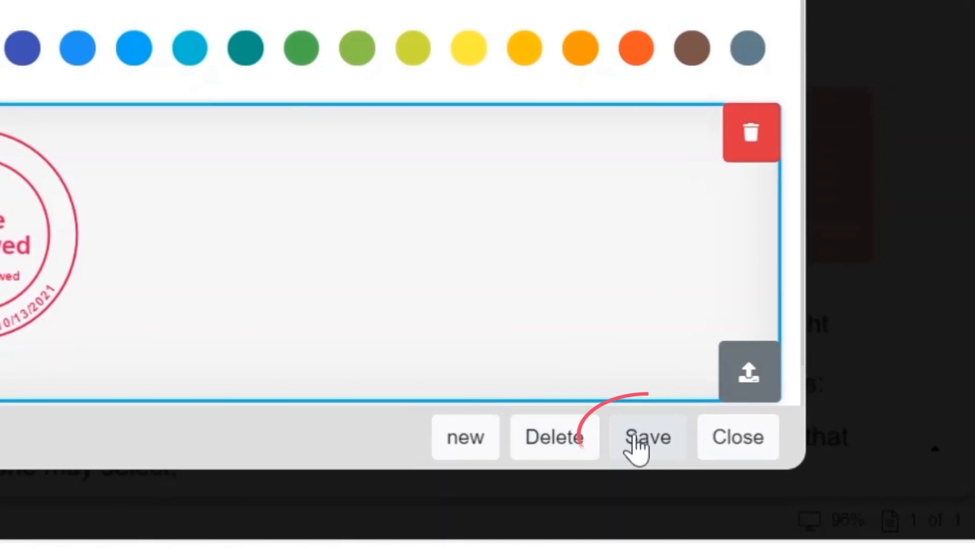
left_click(740, 443)
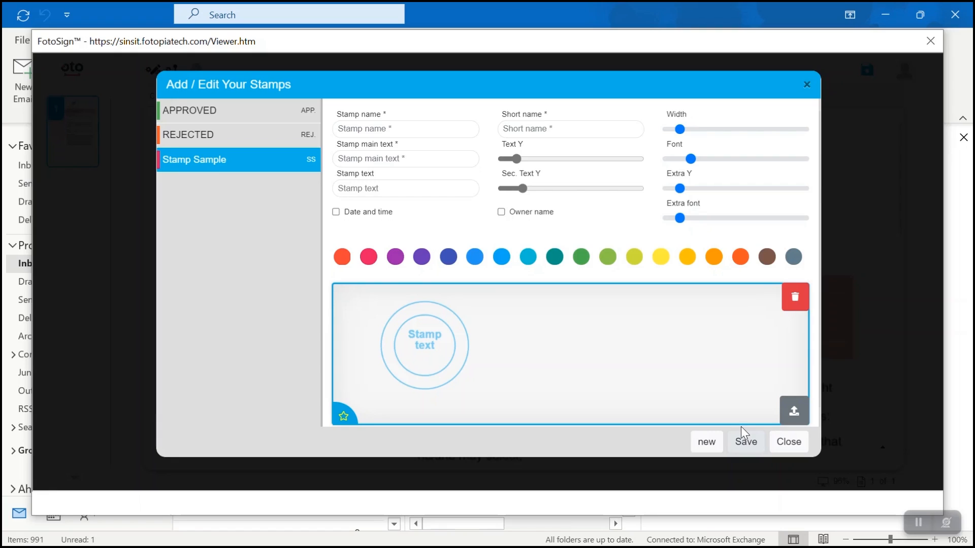
left_click(789, 442)
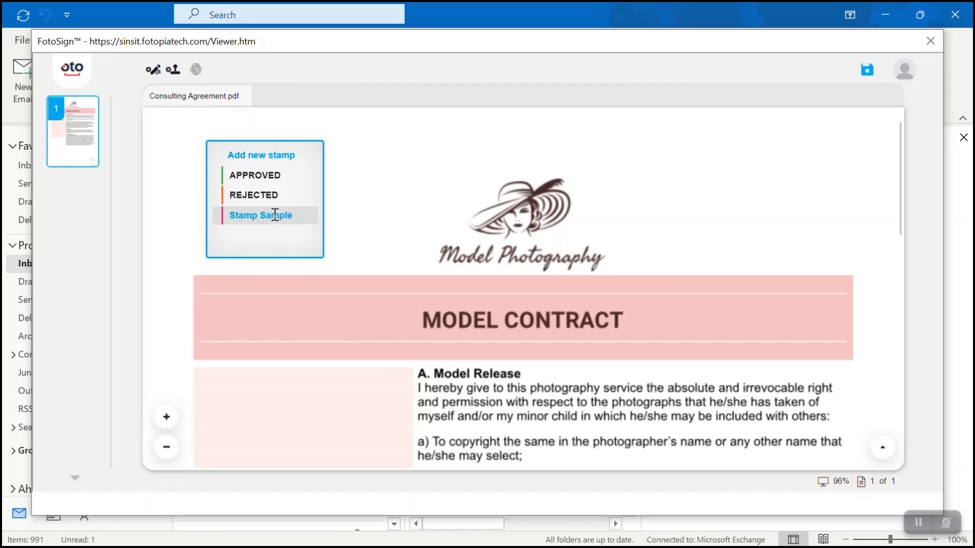
- Place the Stamp Sample stamp in the blank area below the contract's last paragraph
left_click_drag(284, 230, 301, 245)
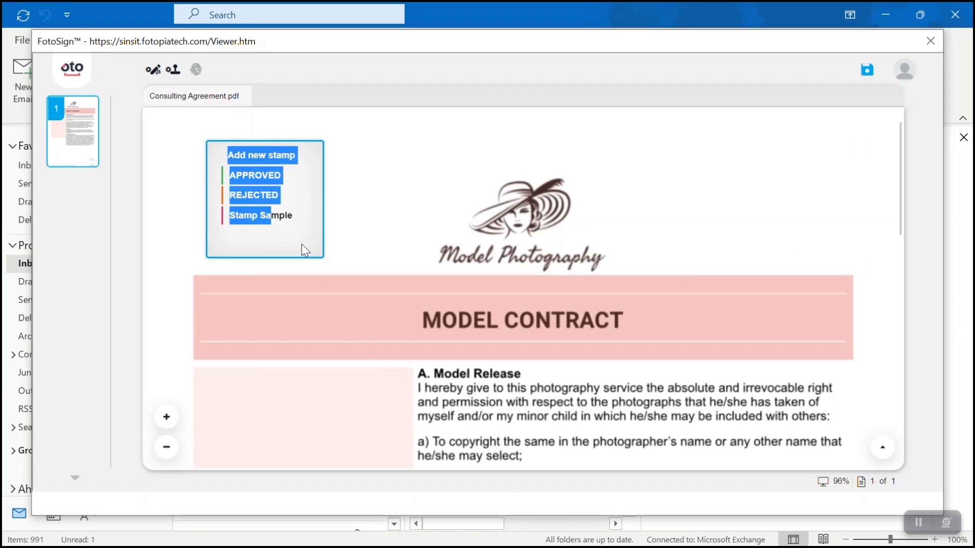
left_click(283, 216)
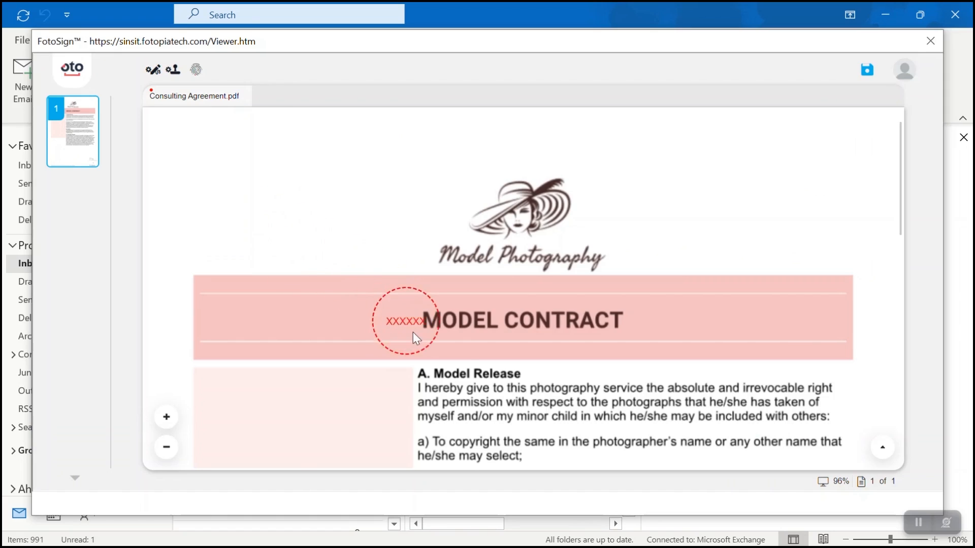
left_click(439, 376)
scroll(438, 375, "down", 14)
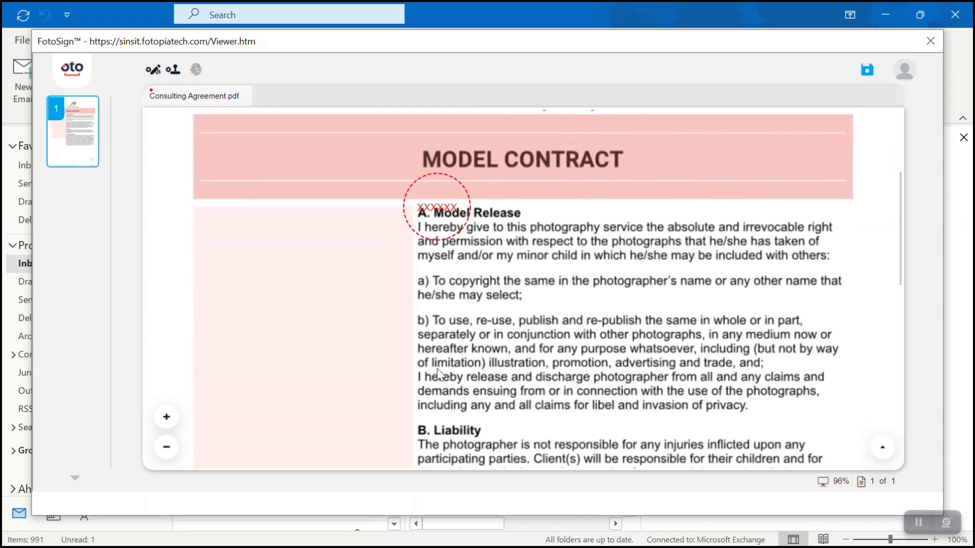
left_click(429, 335)
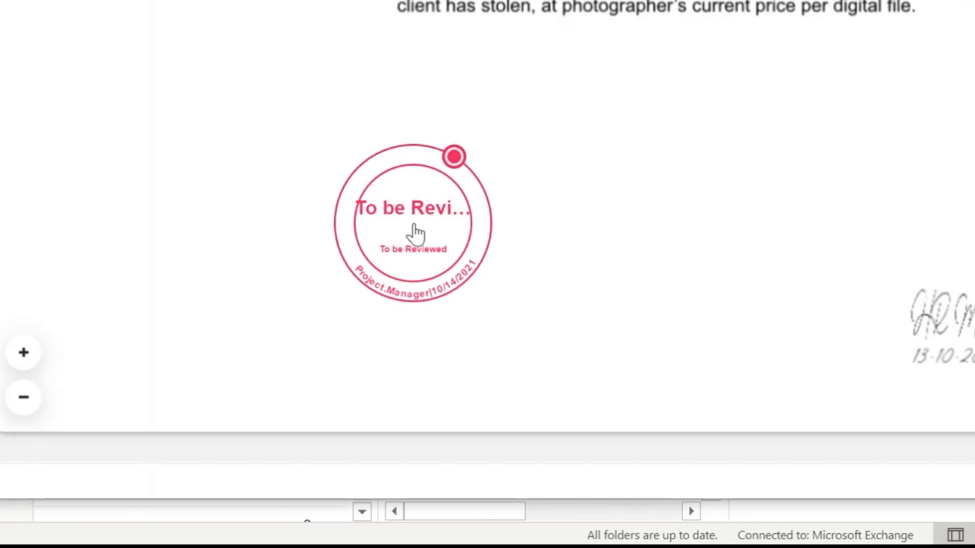
- Delete the placed stamp from the page
left_click(453, 159)
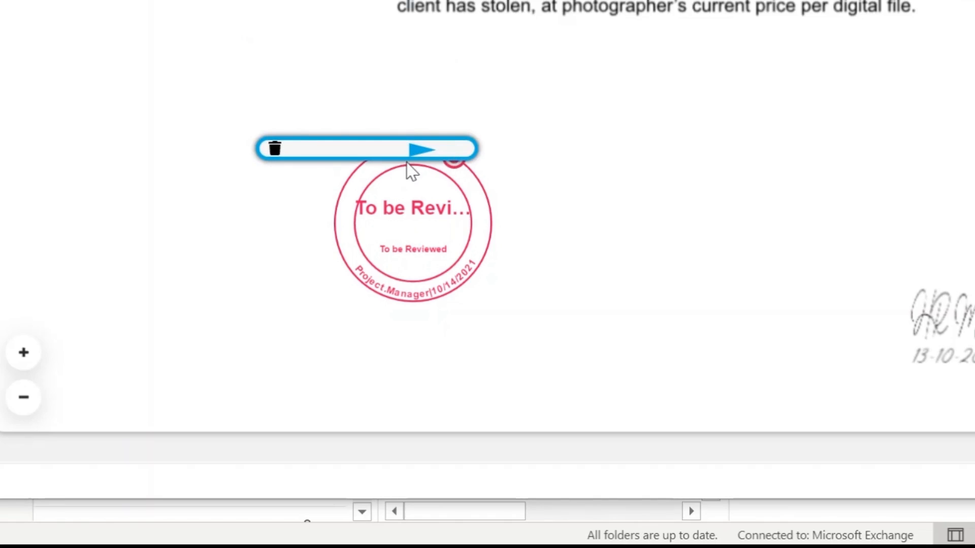
left_click(274, 150)
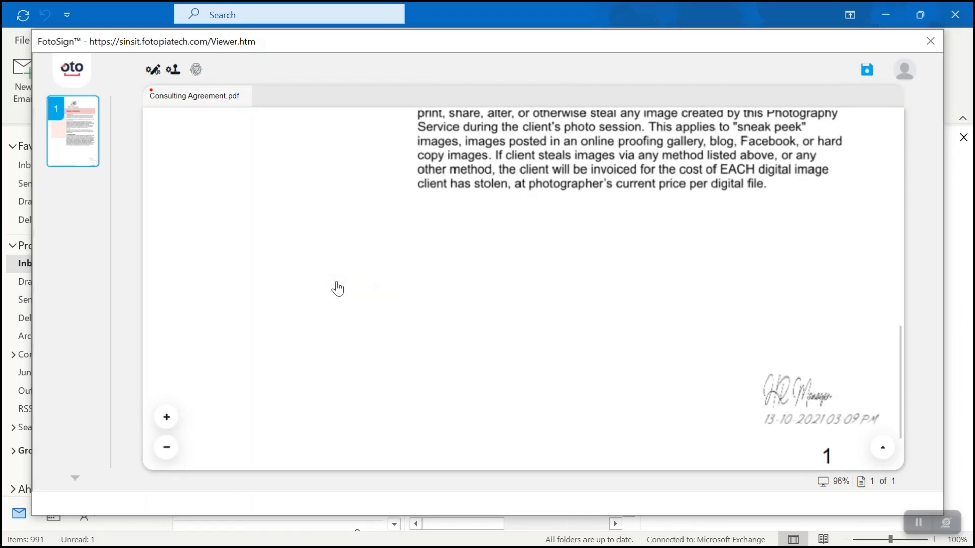
- Add the Stamp Sample stamp again, placing it below the last paragraph on the opposite side from the signature
scroll(337, 285, "up", 10)
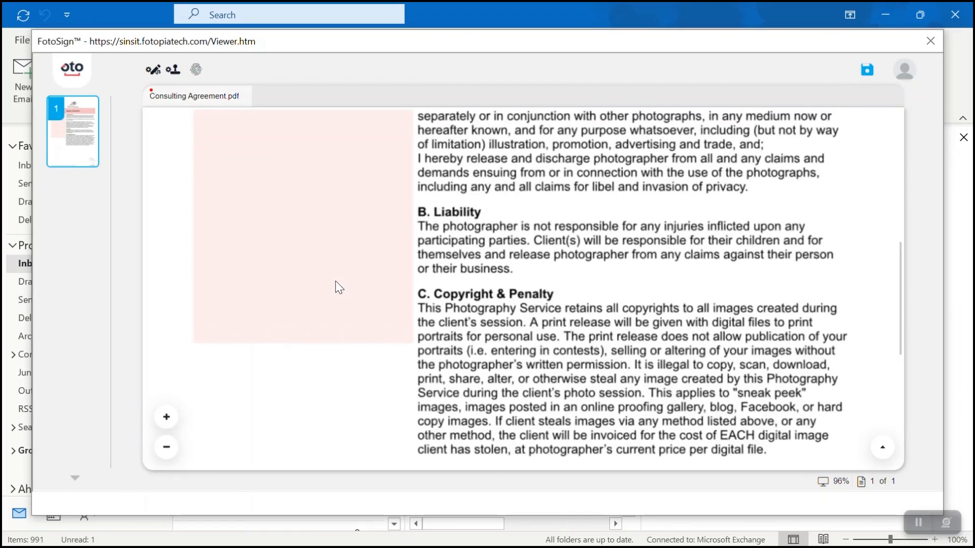
left_click(173, 72)
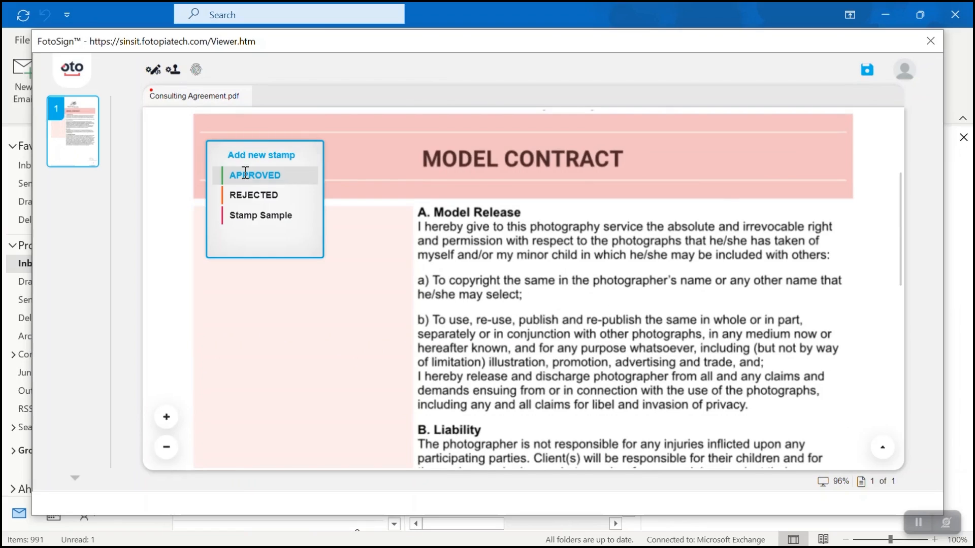
left_click(261, 212)
scroll(258, 214, "down", 10)
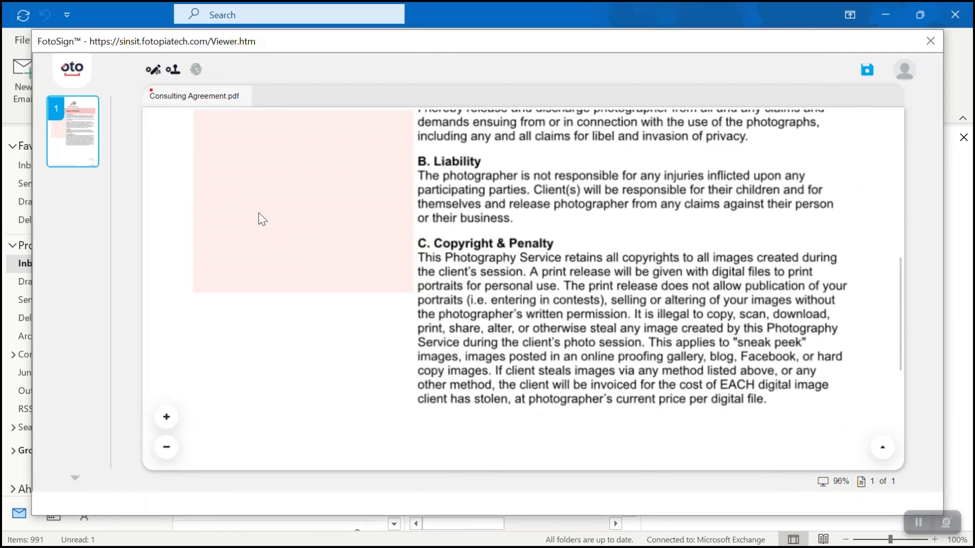
left_click(382, 314)
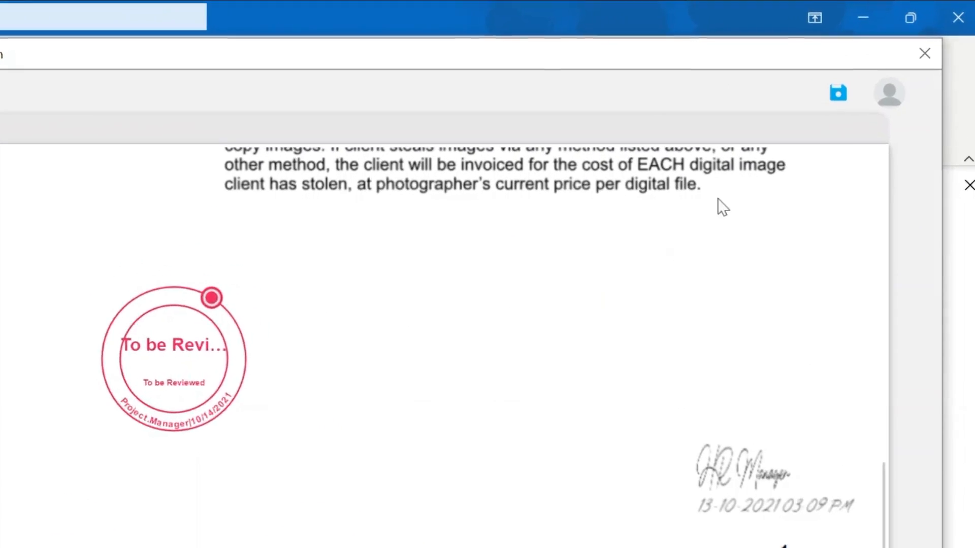
- Save and send the signed and stamped Consulting Agreement, and close the document viewer
left_click(830, 100)
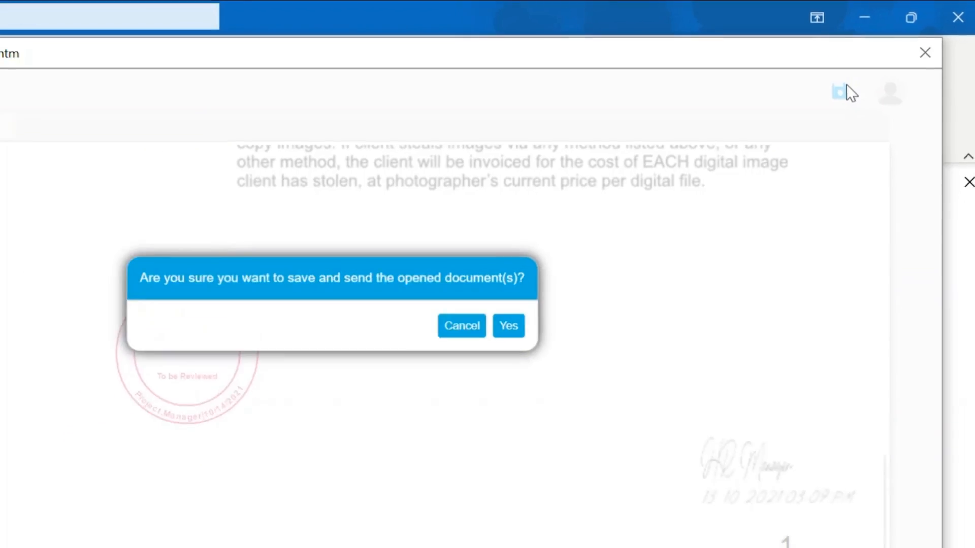
left_click(621, 246)
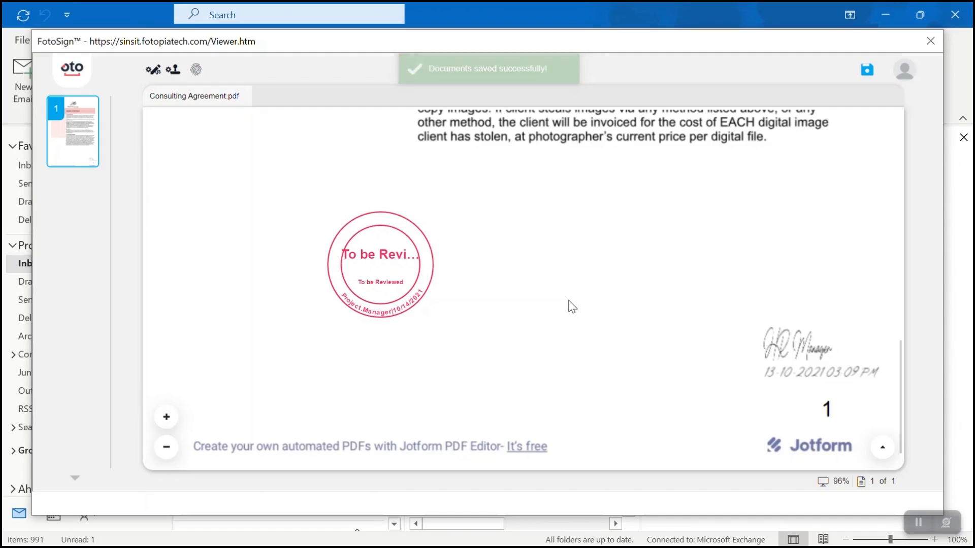
left_click(931, 42)
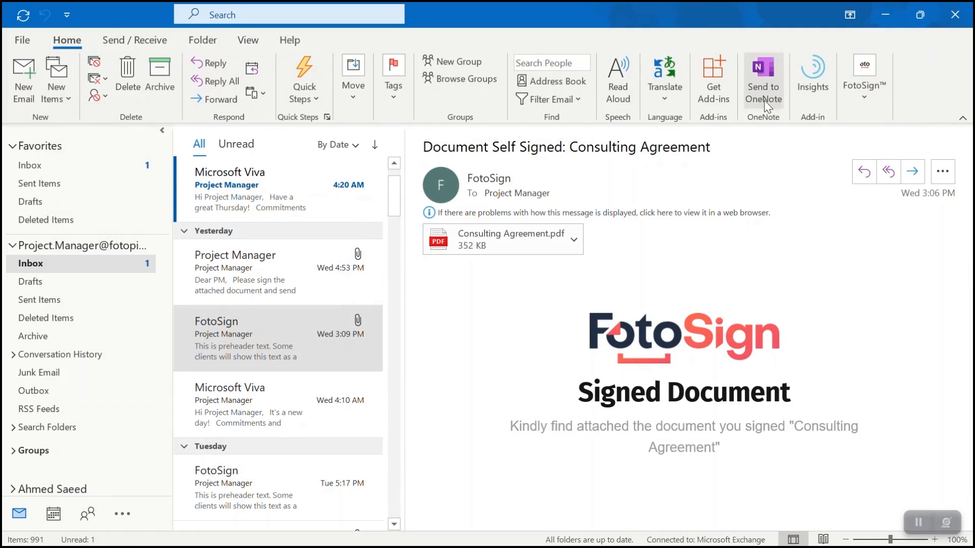